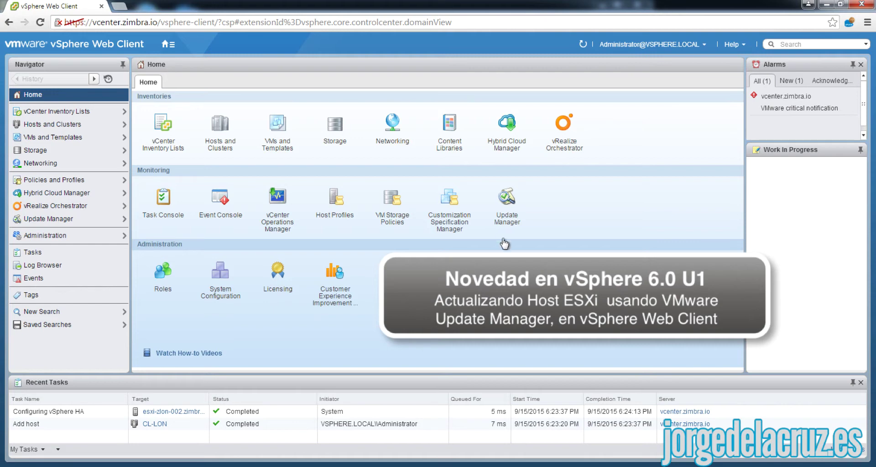
- Open Update Manager for vcenter.zimbra.io and show its imported ESXi images
click(506, 199)
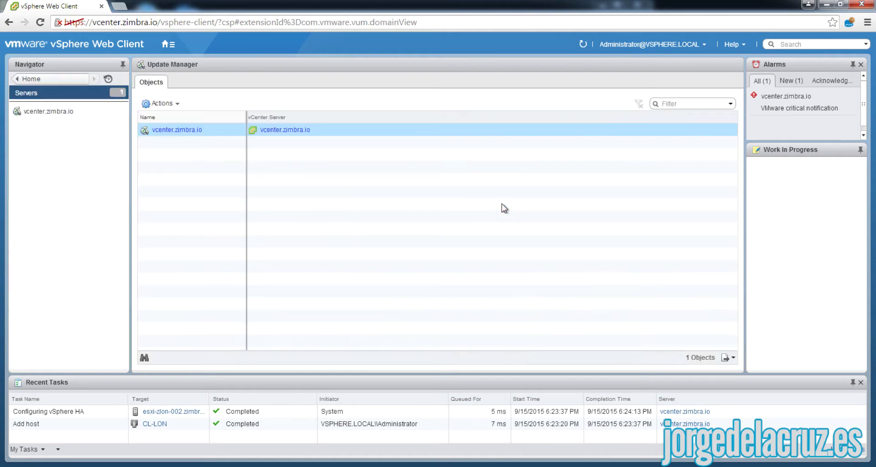
click(180, 130)
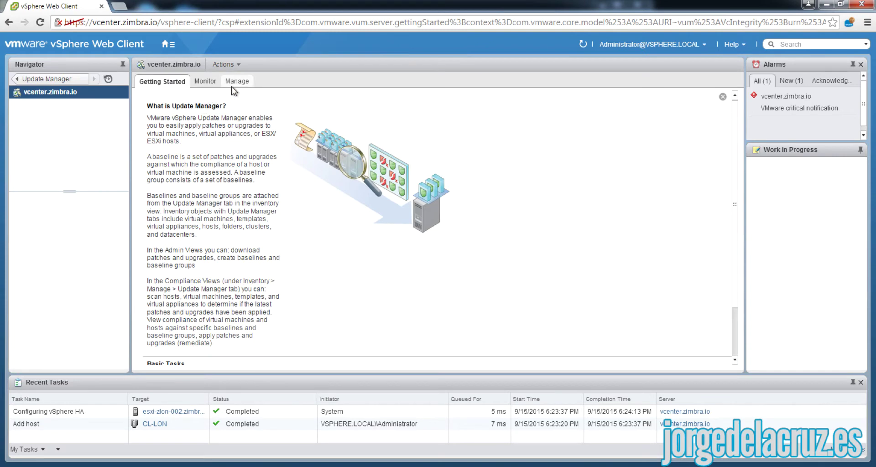
click(203, 82)
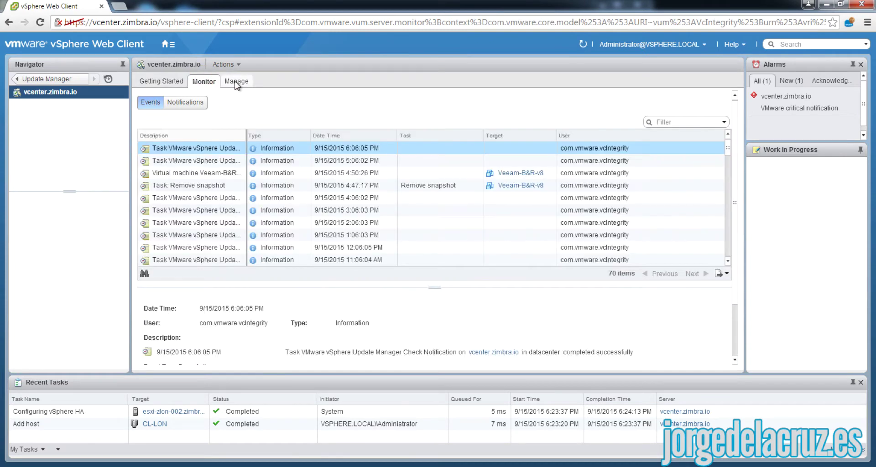
click(236, 82)
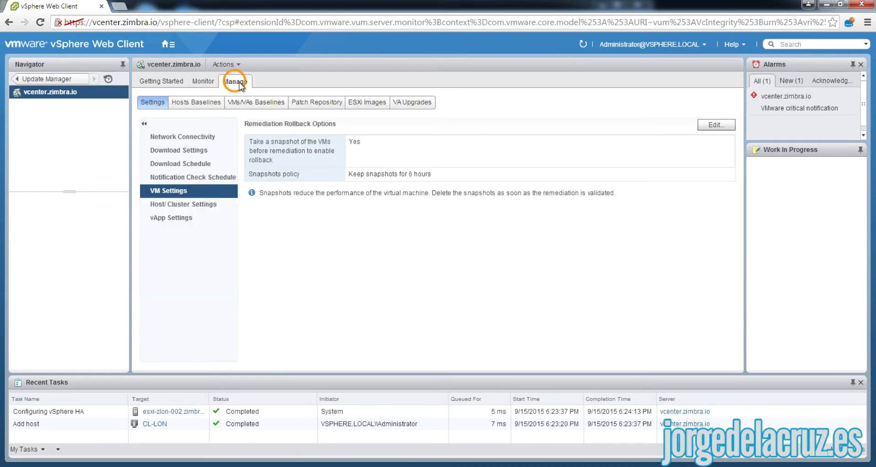
click(367, 104)
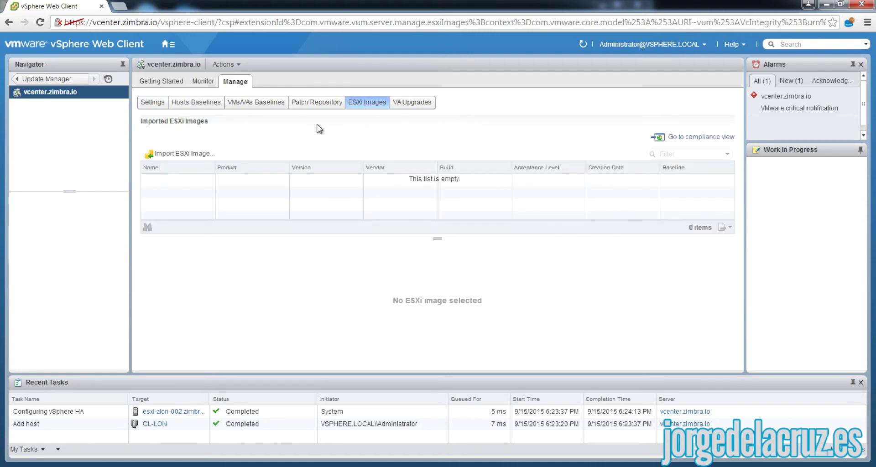
- Import the ESXi image VMware-VMvisor-Installer-6.0.0.update01-3029758.x86_64.iso into Update Manager
click(182, 154)
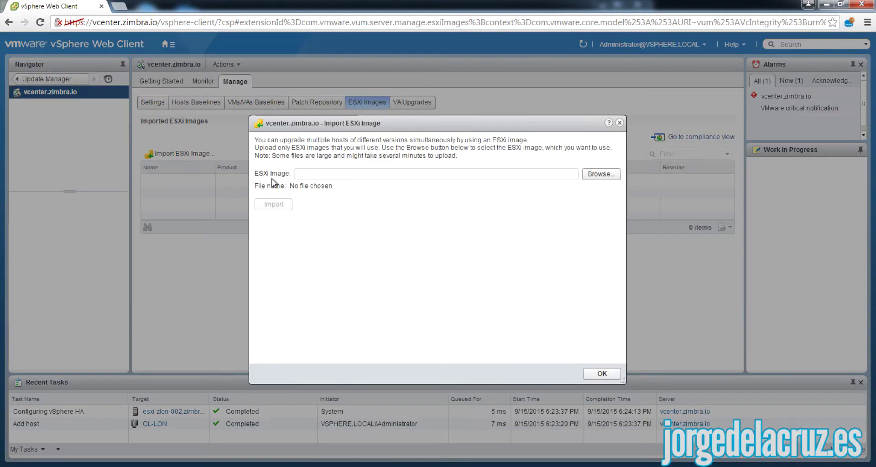
click(597, 175)
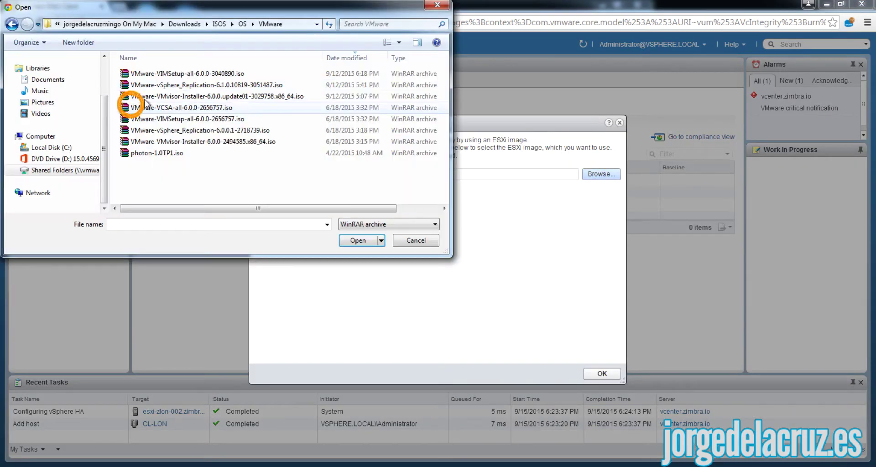
click(202, 98)
double_click(203, 98)
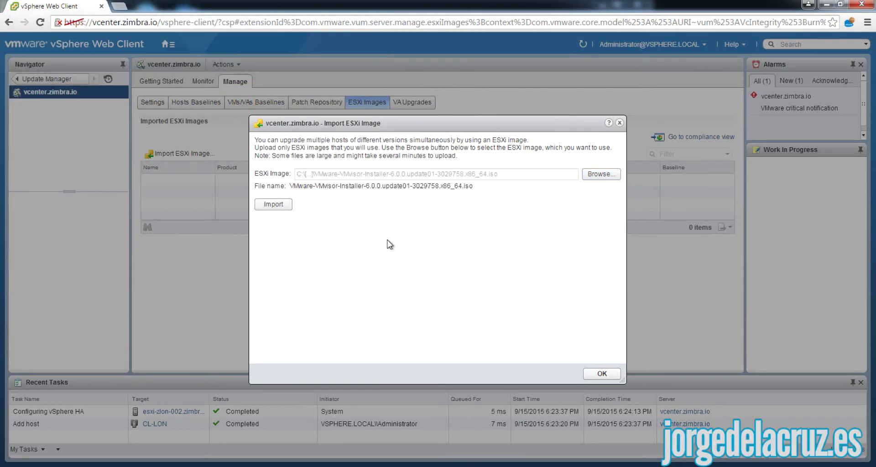
click(286, 205)
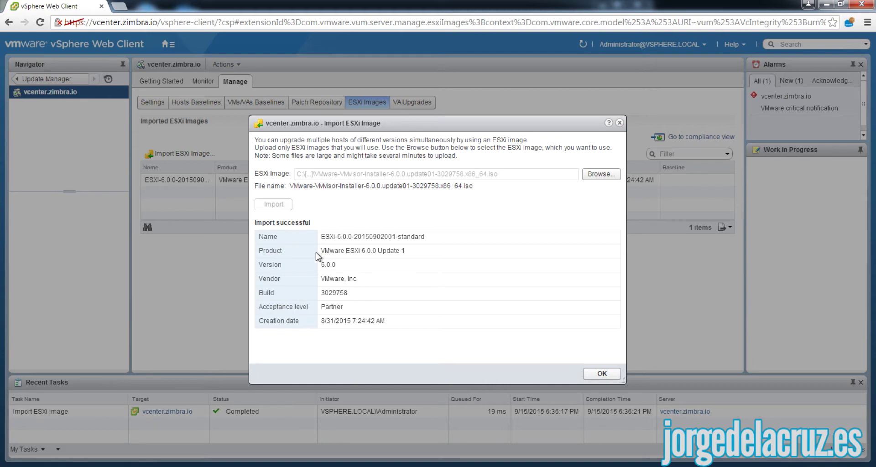
drag(320, 251, 420, 255)
click(427, 252)
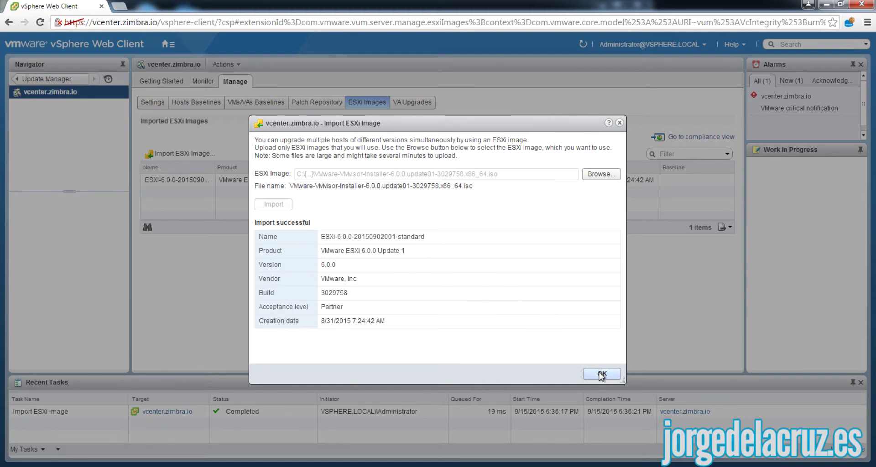
click(602, 376)
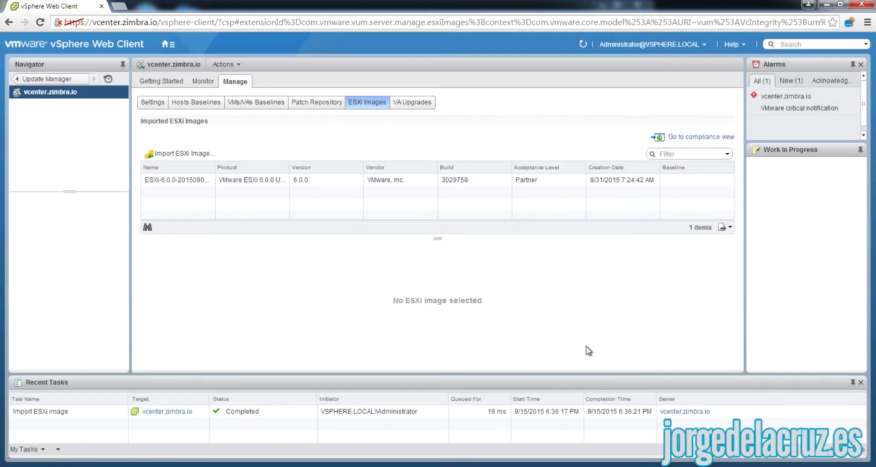
- Start a new host baseline named "ESXi 6.0 Update 1" with the Host Upgrade type
click(40, 92)
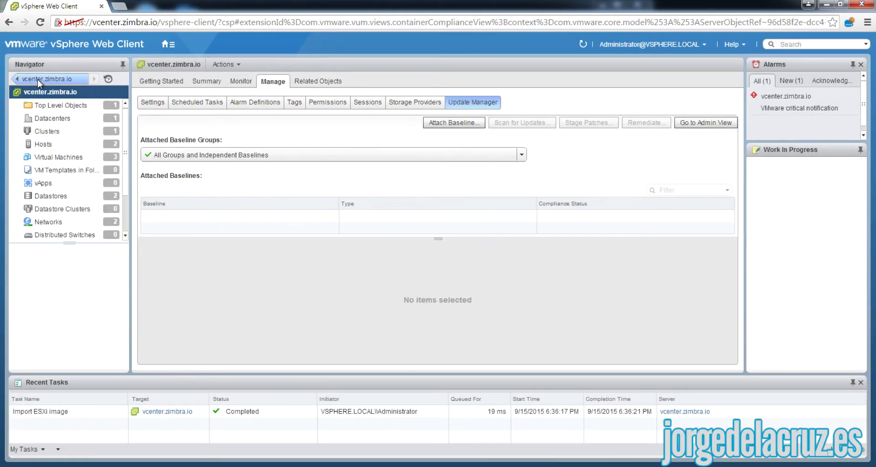
click(34, 80)
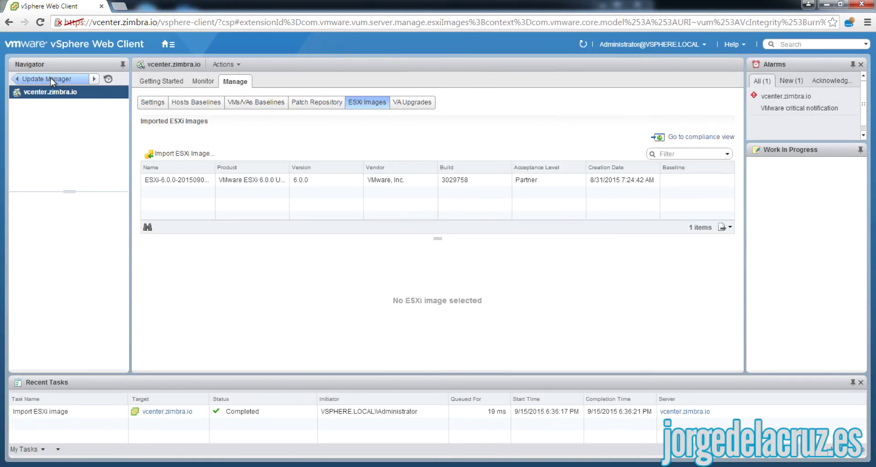
click(197, 107)
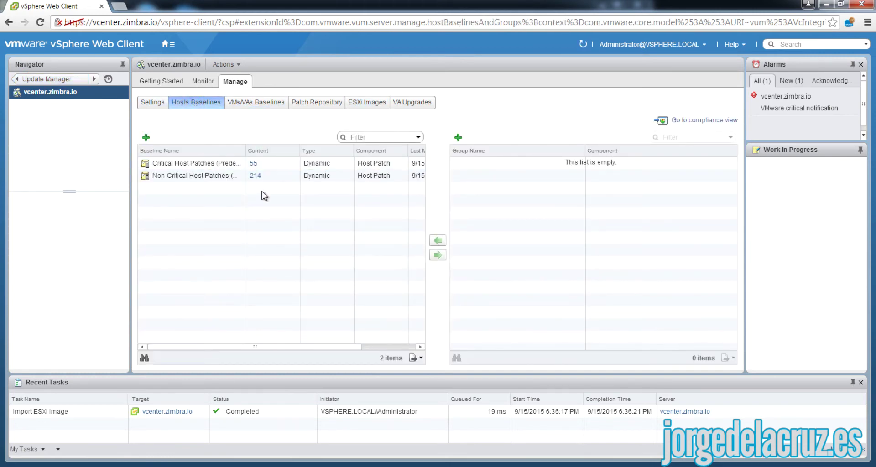
click(276, 150)
click(146, 138)
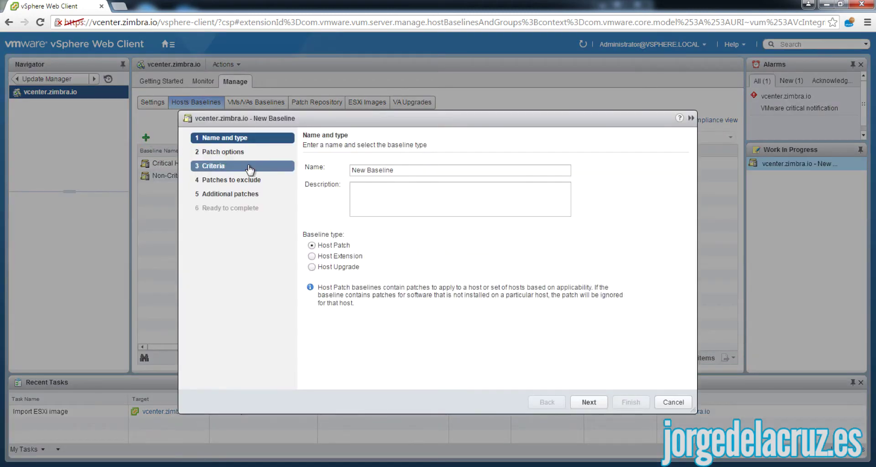
click(312, 267)
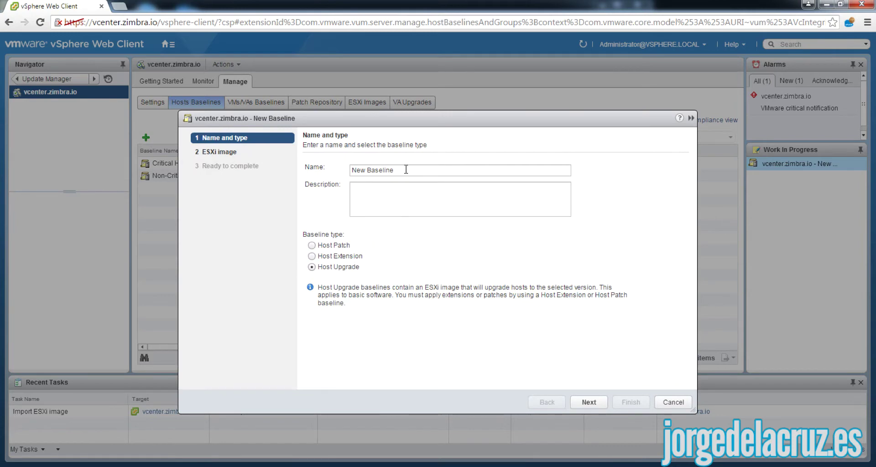
drag(406, 169, 344, 167)
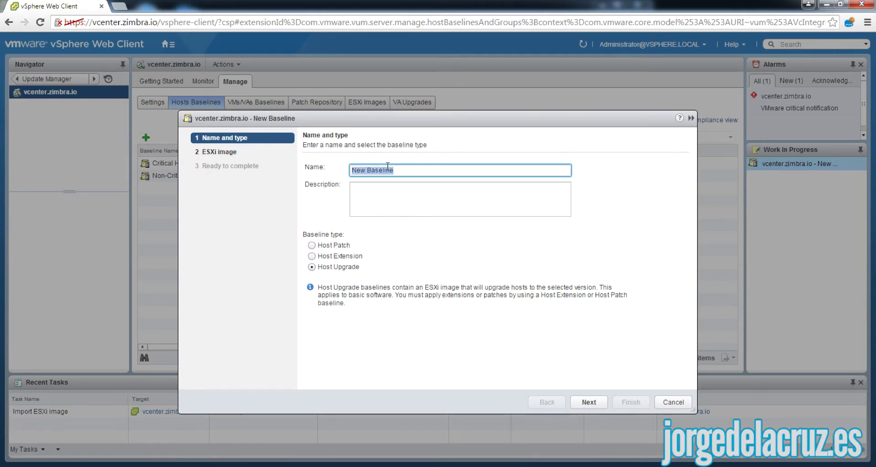
text(ESXi 6.0 Update 1)
click(589, 402)
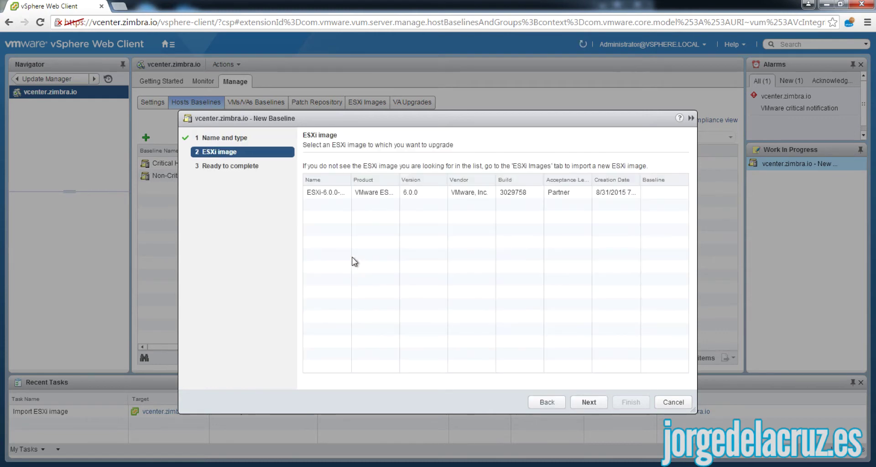
drag(351, 179, 406, 180)
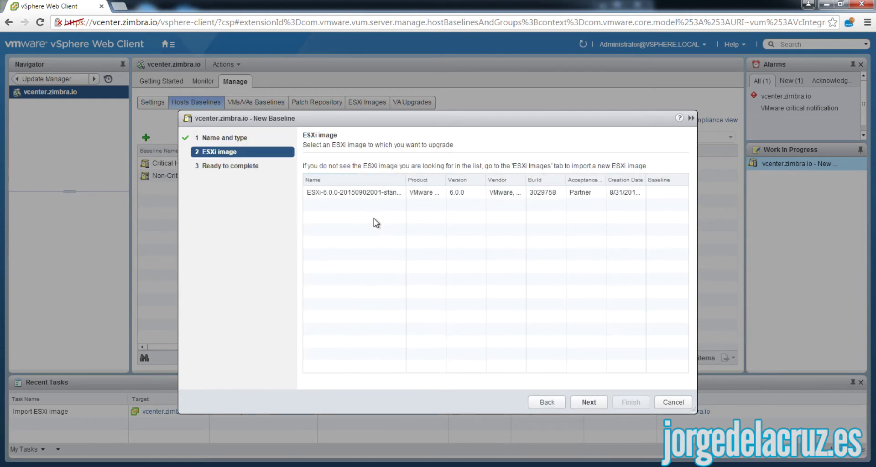
click(374, 196)
click(374, 198)
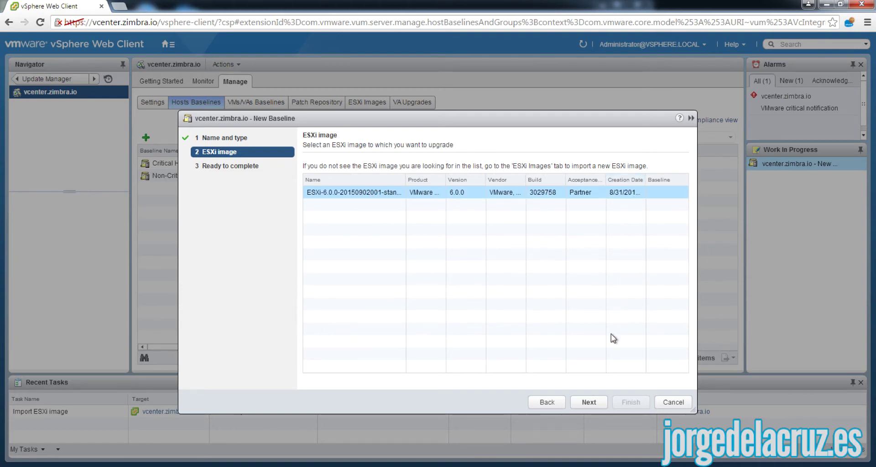
mouse_move(406, 180)
mouse_down()
mouse_move(474, 180)
mouse_move(414, 175)
mouse_up()
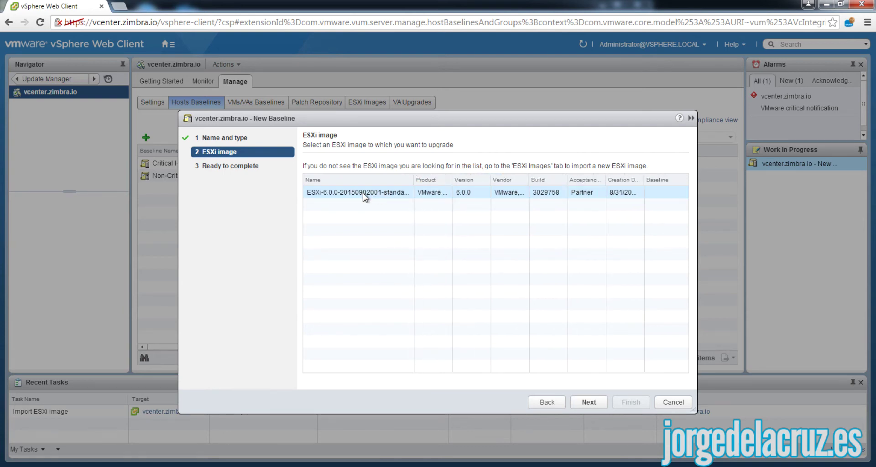
click(590, 402)
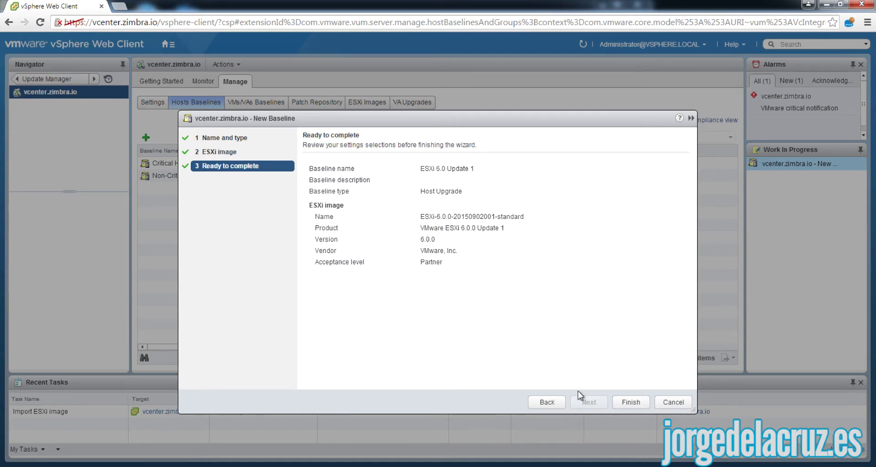
click(622, 402)
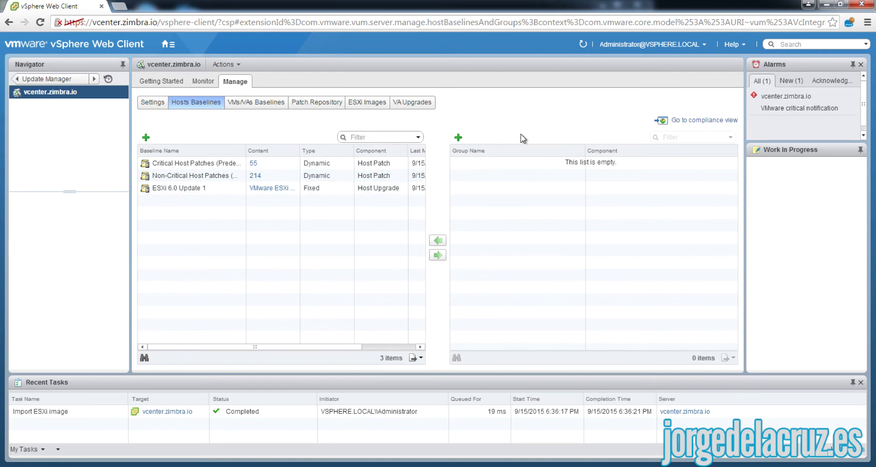
- Attach the ESXi 6.0 Update 1 baseline to vcenter.zimbra.io from the compliance view
click(687, 122)
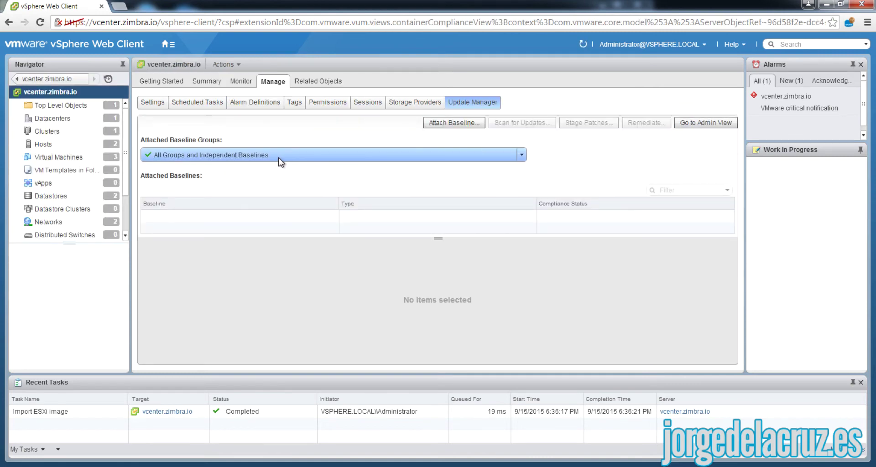
click(450, 123)
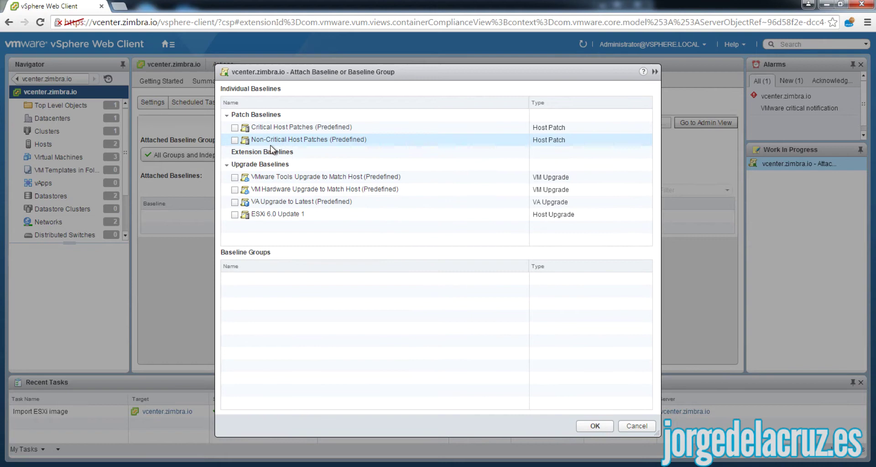
click(235, 215)
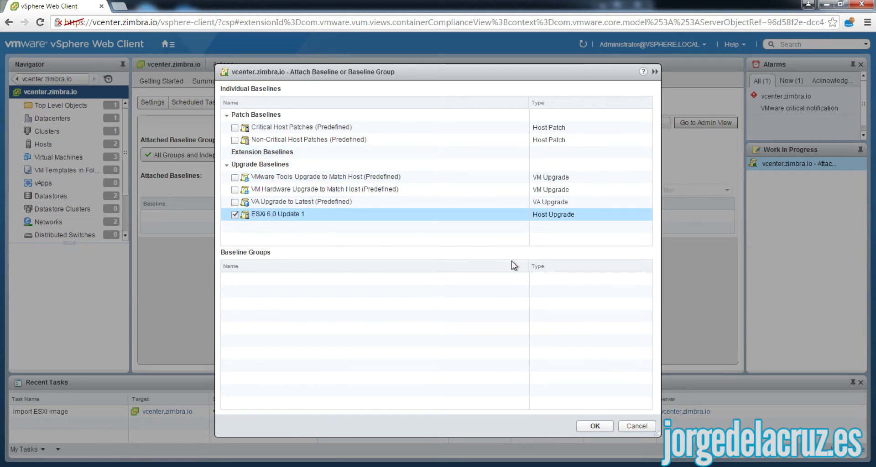
click(593, 426)
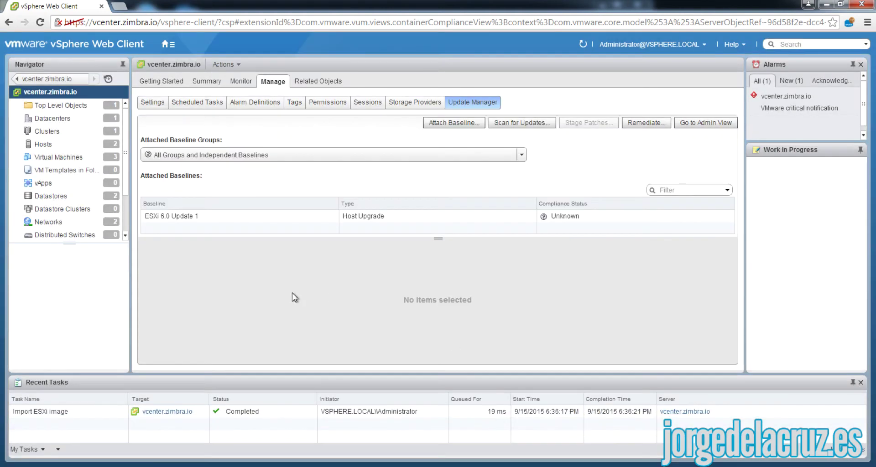
- Scan vcenter.zimbra.io for all host, virtual appliance, VMware Tools and VM hardware updates
click(188, 217)
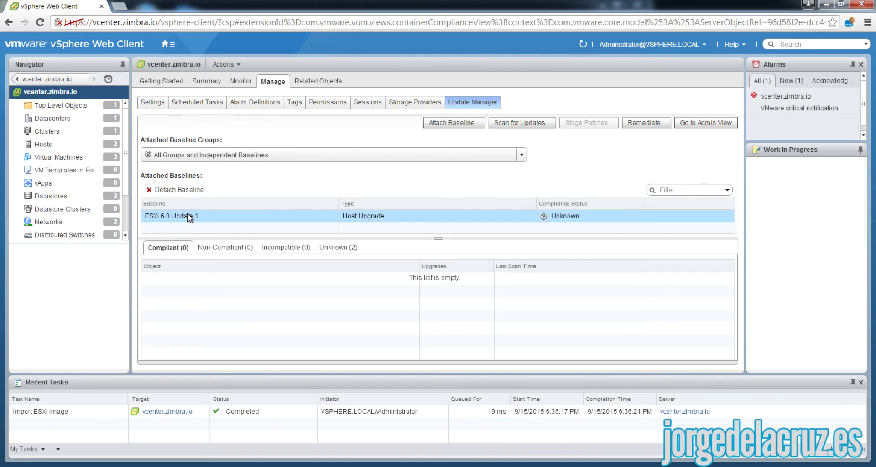
click(516, 124)
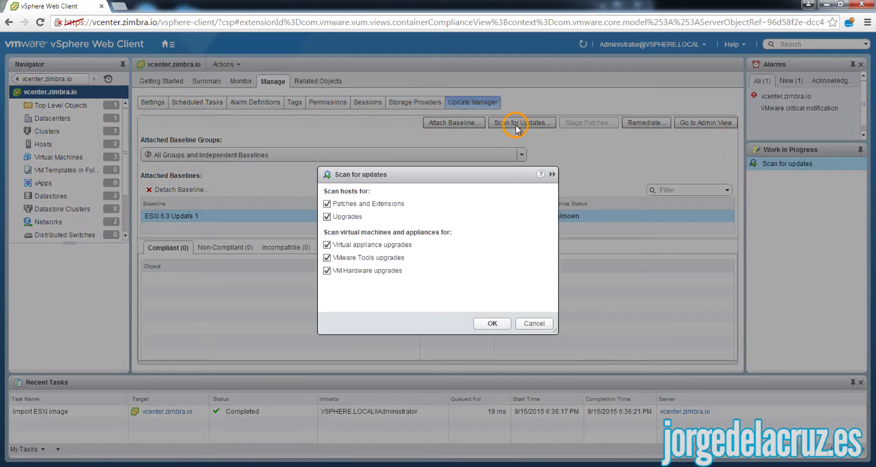
click(491, 324)
- Examine which hosts are compliant and non-compliant with the ESXi 6.0 Update 1 baseline
click(195, 219)
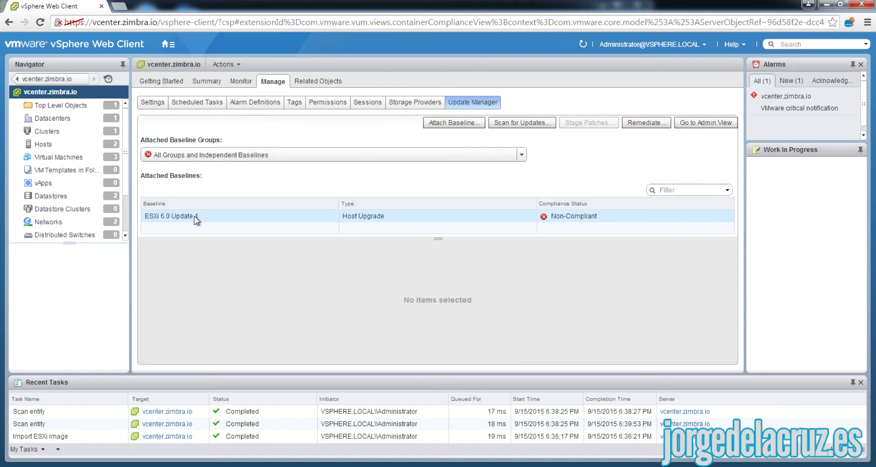
click(196, 218)
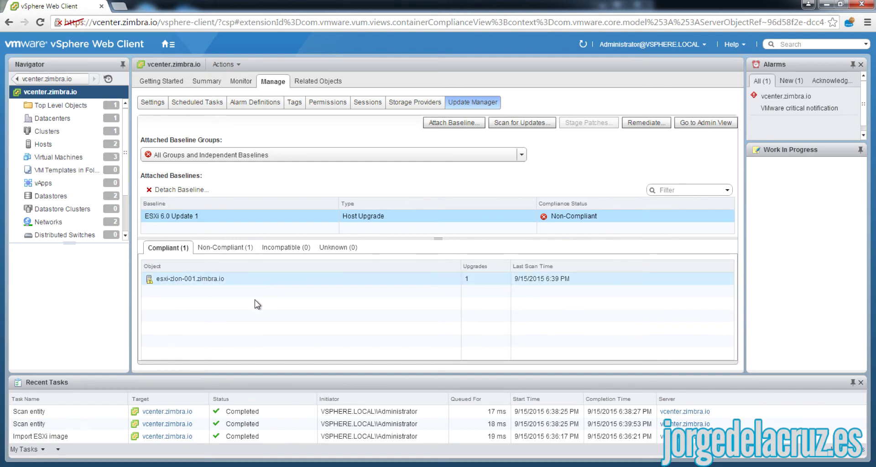
click(221, 247)
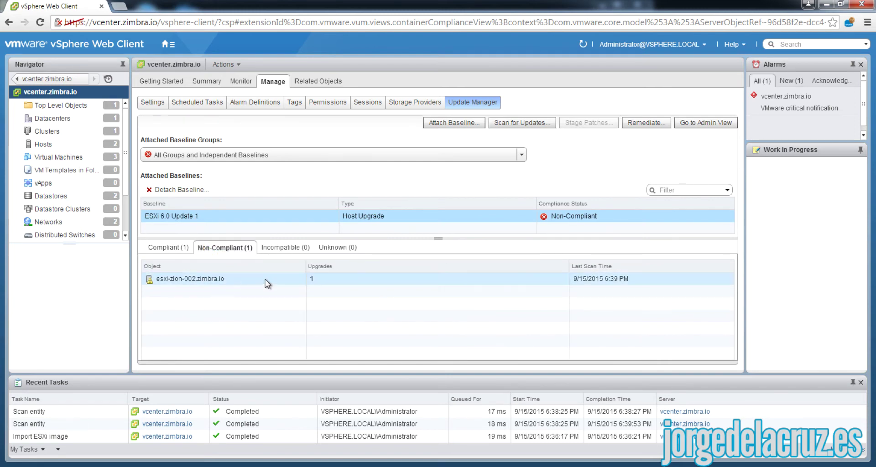
click(230, 280)
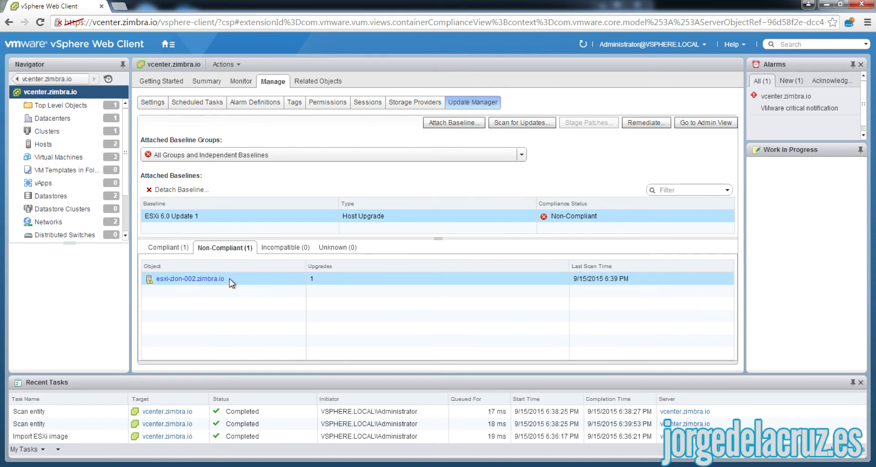
- Start a host remediation with the ESXi 6.0 Update 1 baseline and select esxi-zlon-002.zimbra.io as its target
click(637, 124)
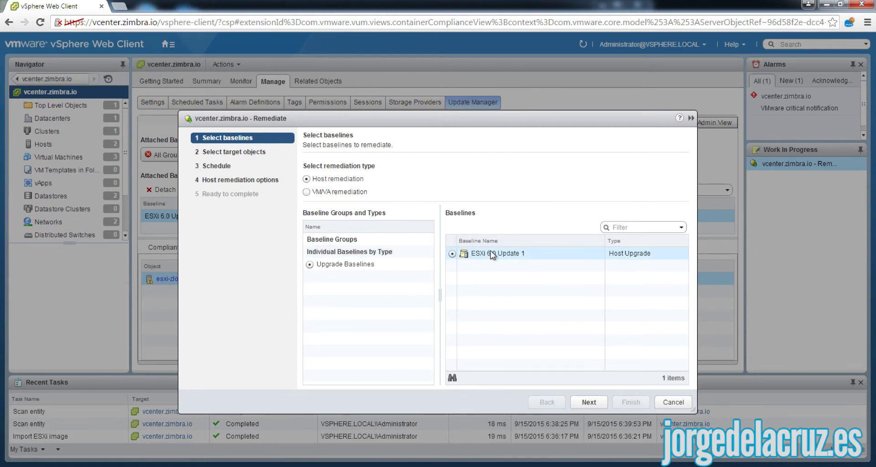
click(589, 402)
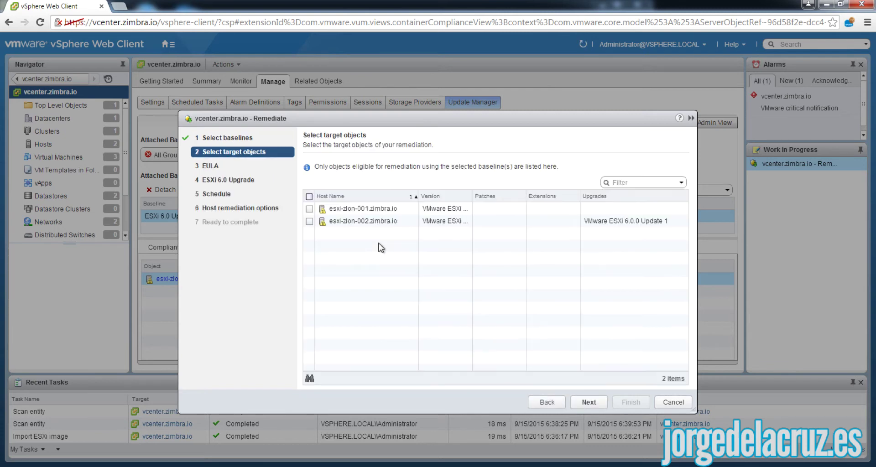
click(309, 222)
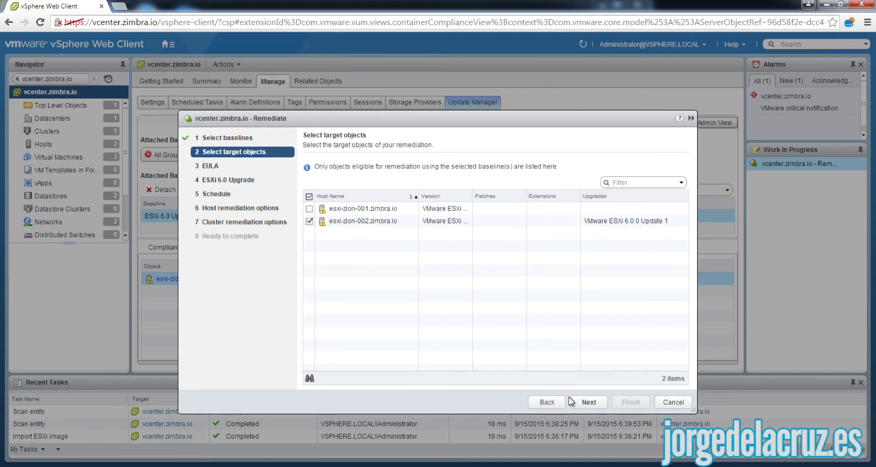
click(587, 403)
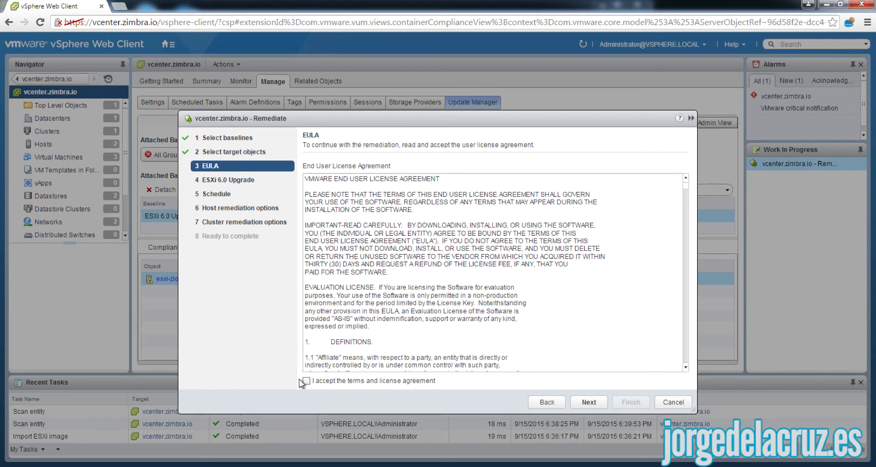
- Accept the end user license agreement and choose to ignore warnings about unsupported hardware devices and no longer supported VMFS datastores
drag(689, 191, 687, 361)
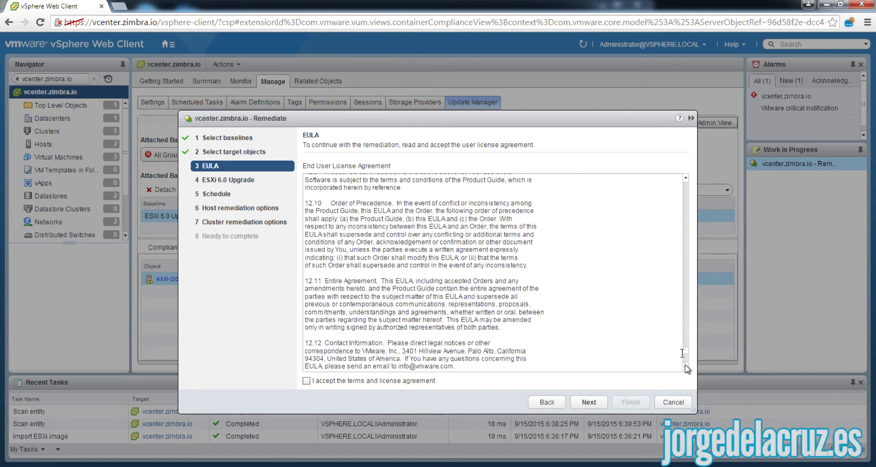
click(306, 381)
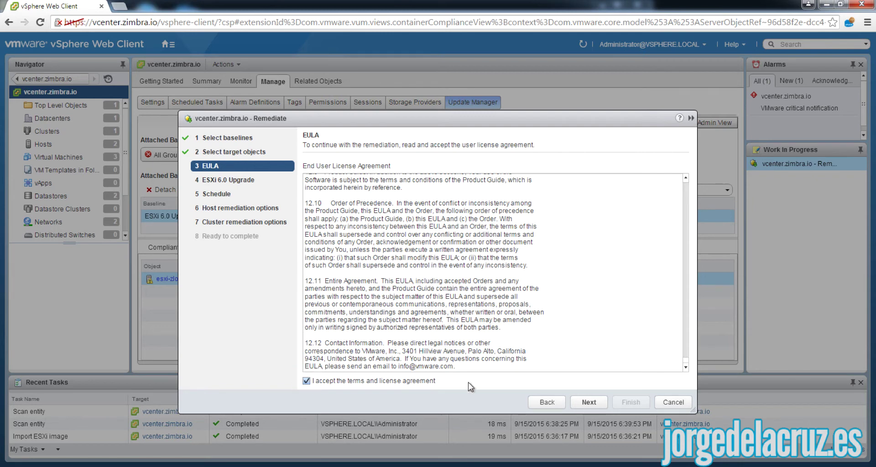
click(586, 402)
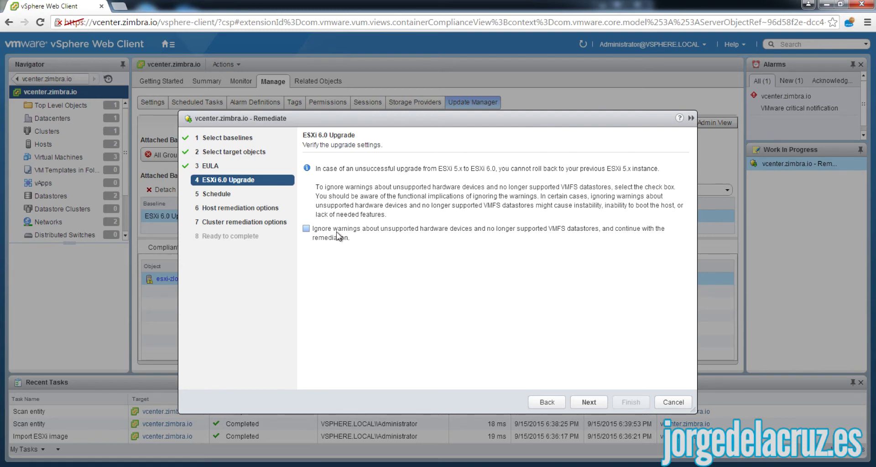
click(306, 229)
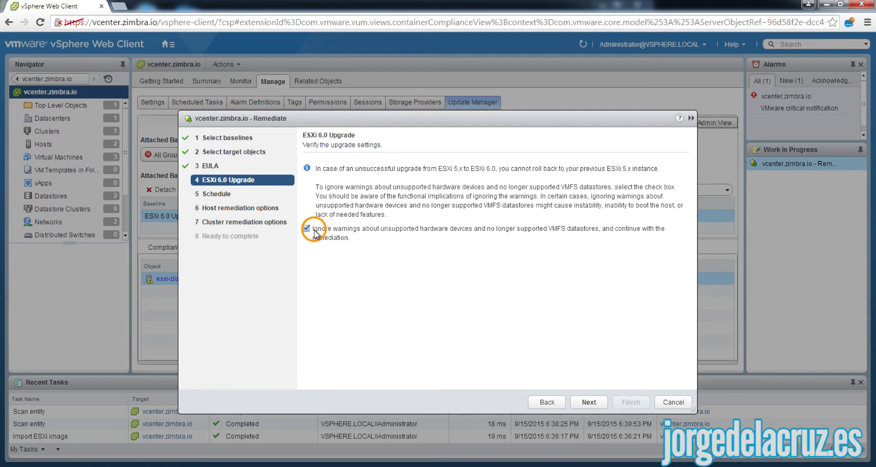
click(591, 403)
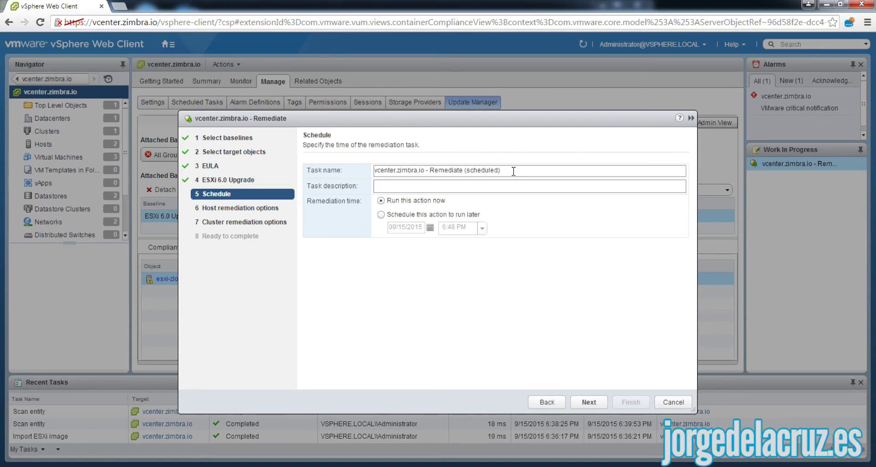
- Name the remediation task ESXi 6.0 U1, leave its description empty, and keep it set to run immediately
drag(513, 171, 371, 171)
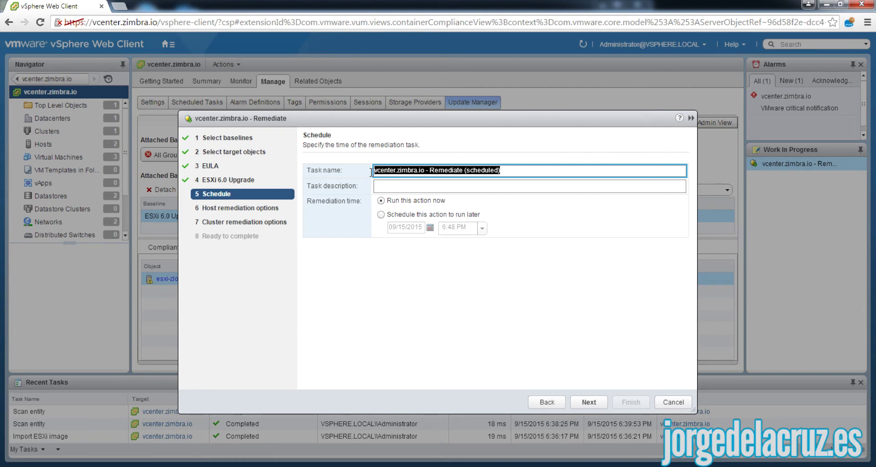
text(ESXi 6.0 U1)
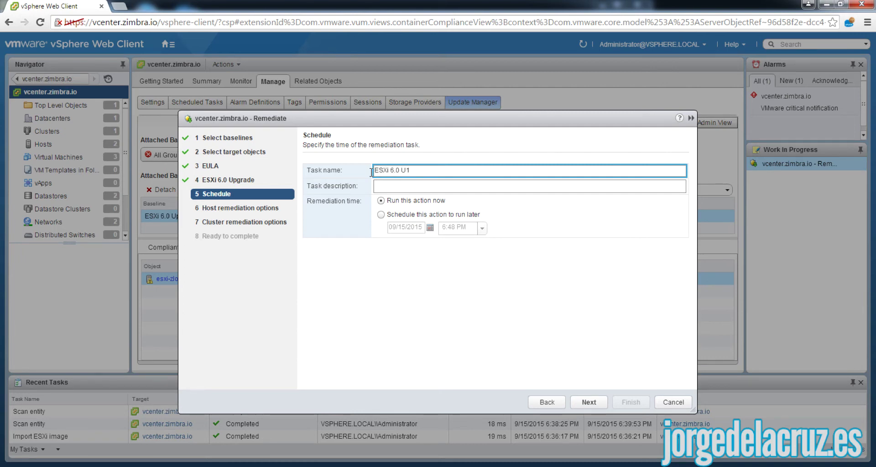
click(387, 187)
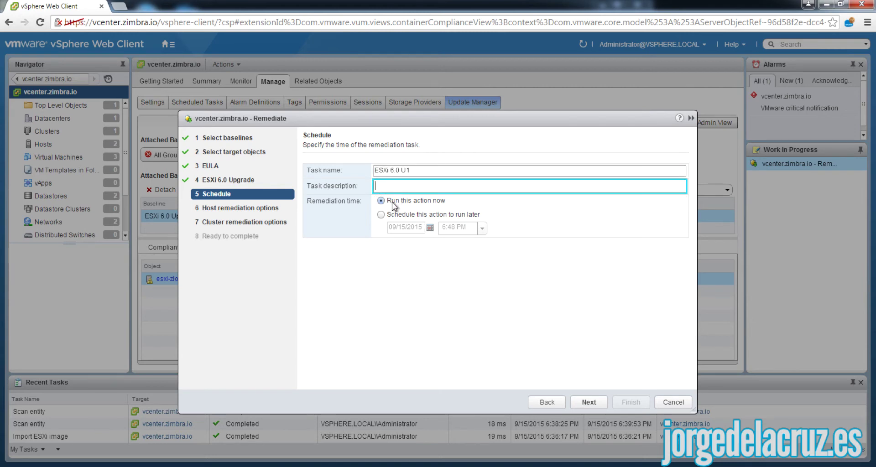
click(589, 403)
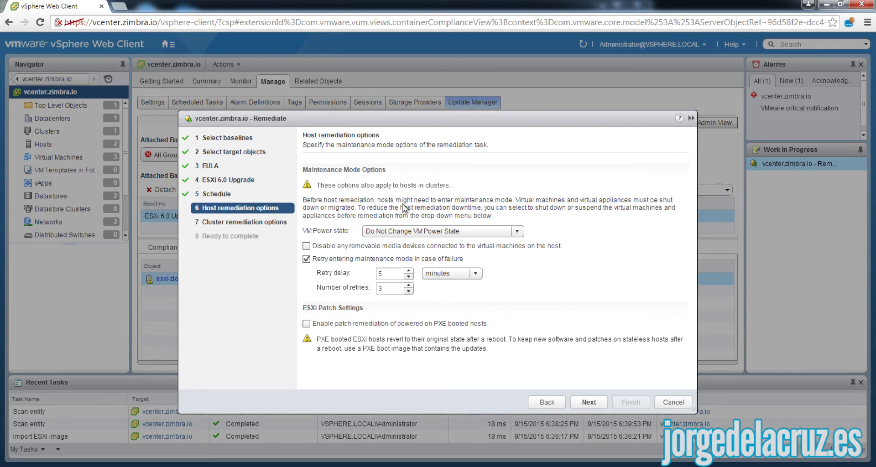
- Disable removable media devices connected to the host's virtual machines, keep the VM power state unchanged, and finish the wizard to start remediation
click(307, 246)
click(520, 231)
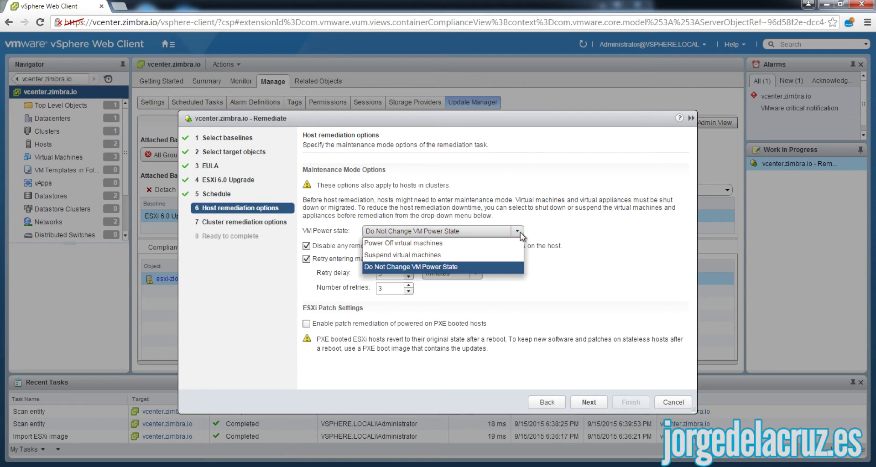
click(610, 279)
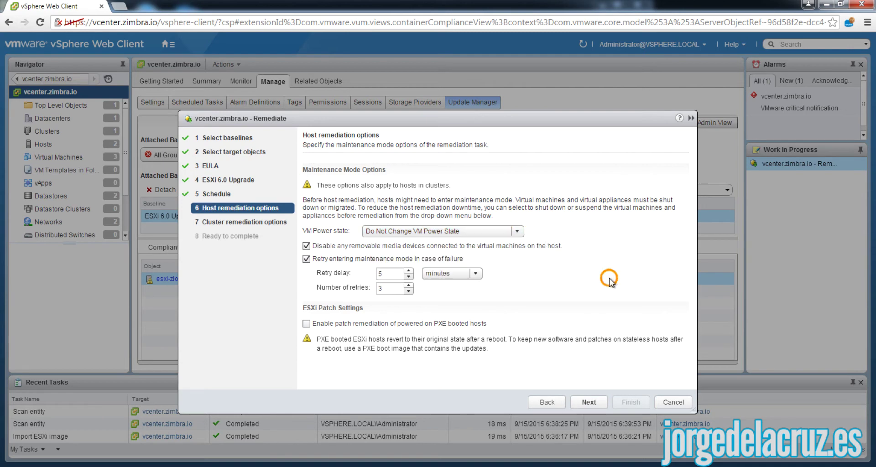
click(589, 403)
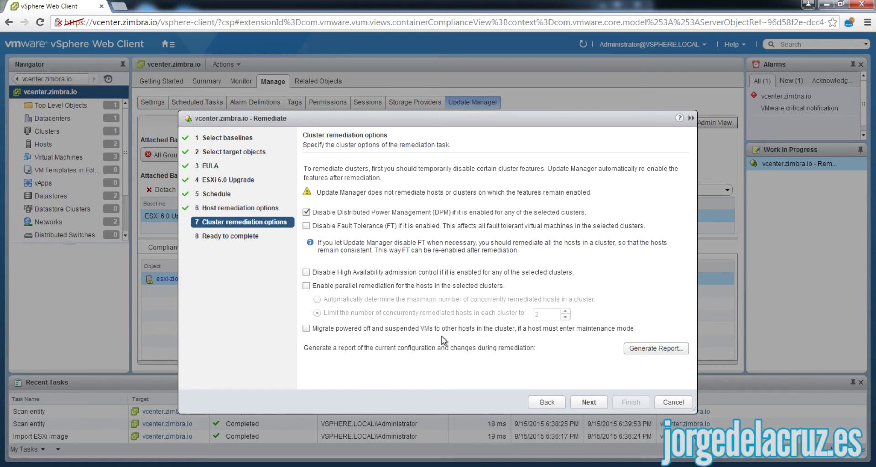
click(588, 402)
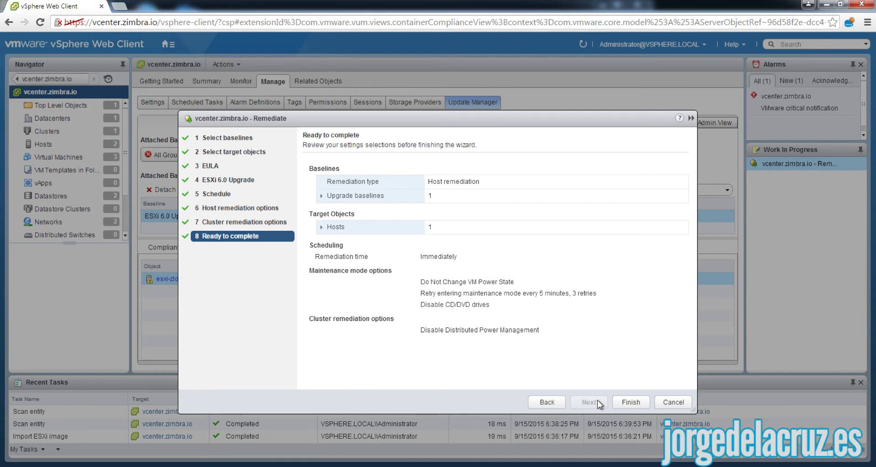
click(629, 403)
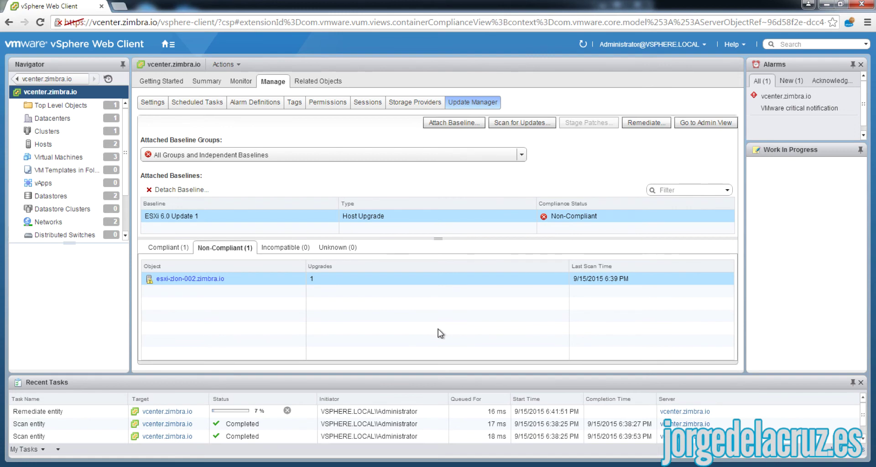
- Switch to the VMware ESXi 6 2 virtual machine console and continue with the reboot after the upgrade
key(super+Tab)
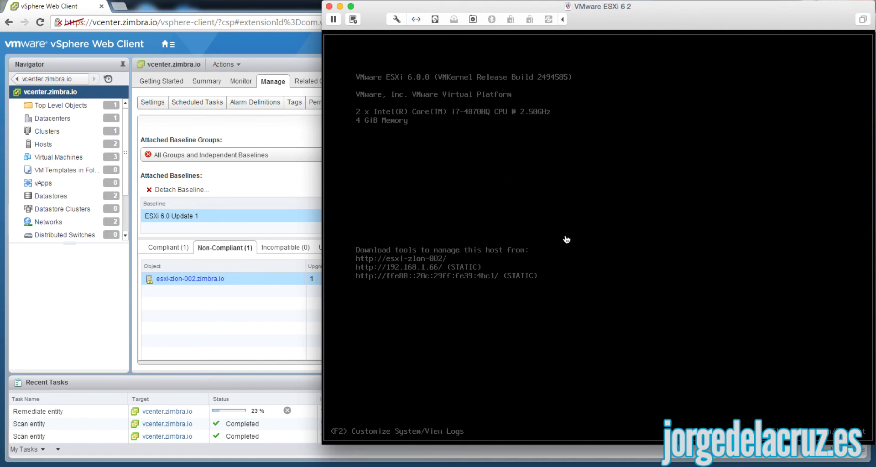
click(566, 239)
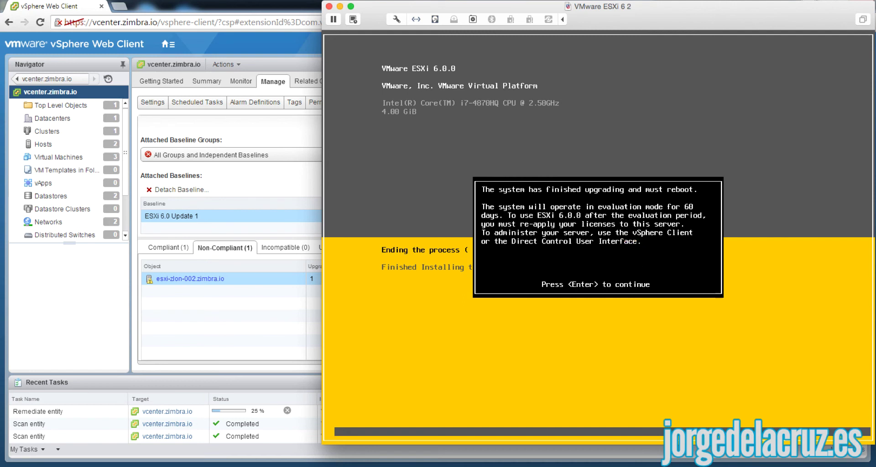
key(Return)
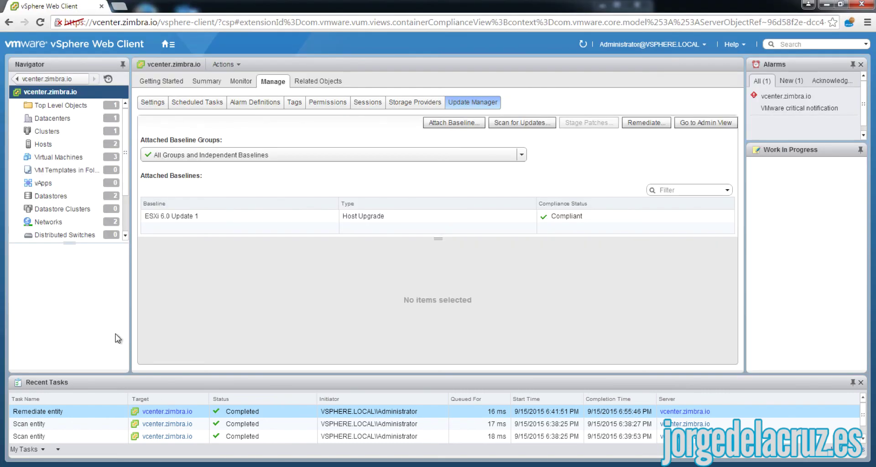
- Examine which hosts are compliant with the ESXi 6.0 Update 1 baseline after the remediation
click(186, 217)
click(167, 247)
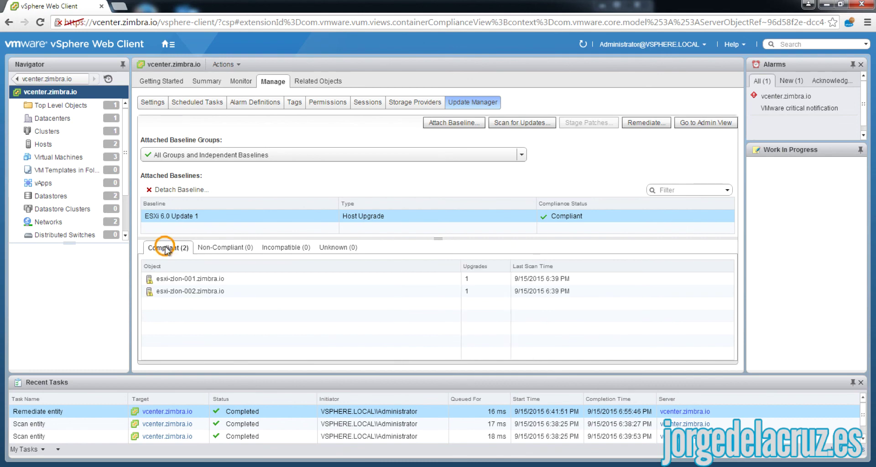